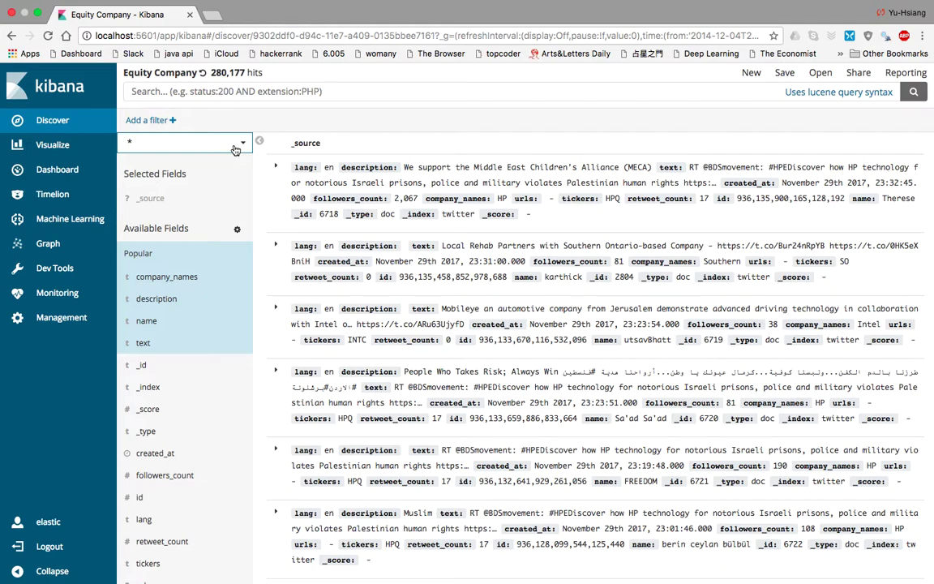
# Step: Preview twitter*, then switch Discover to the stock* index pattern and open the stock information dashboard
pyautogui.click(235, 146)
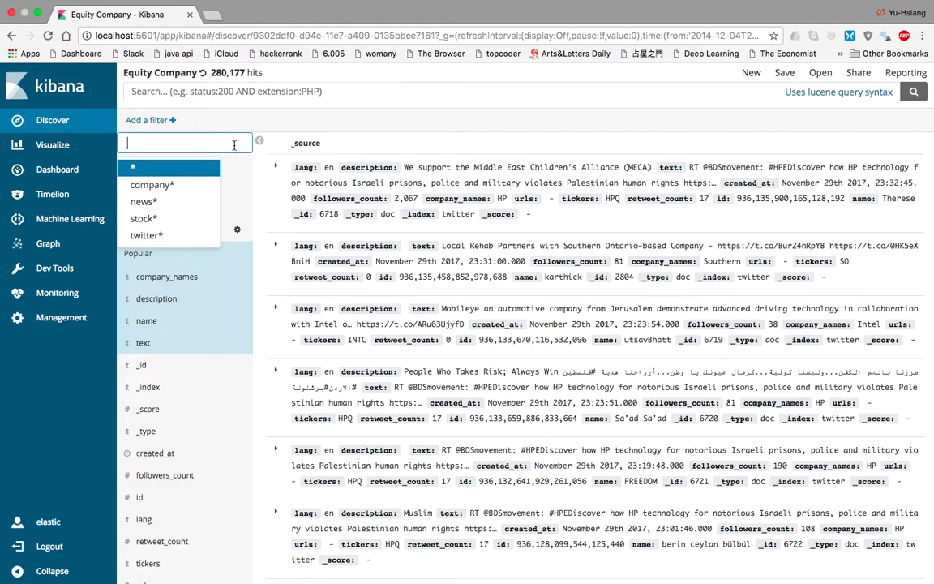
pyautogui.click(184, 235)
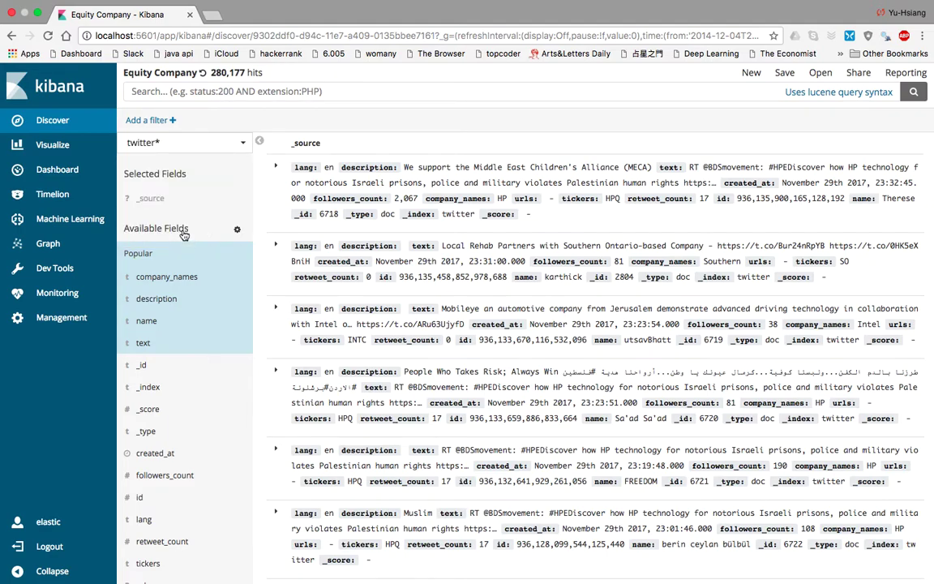
pyautogui.click(202, 142)
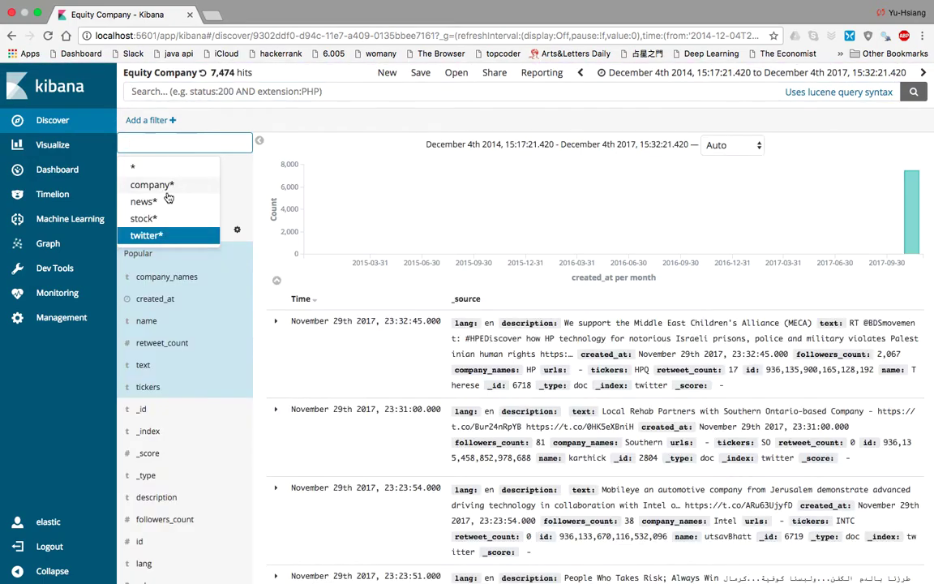
pyautogui.click(171, 217)
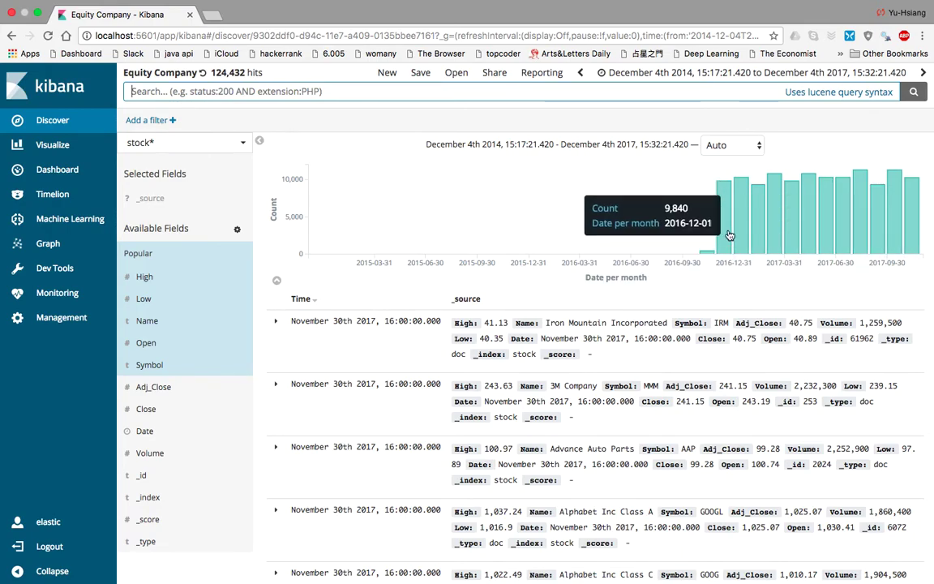
pyautogui.click(48, 169)
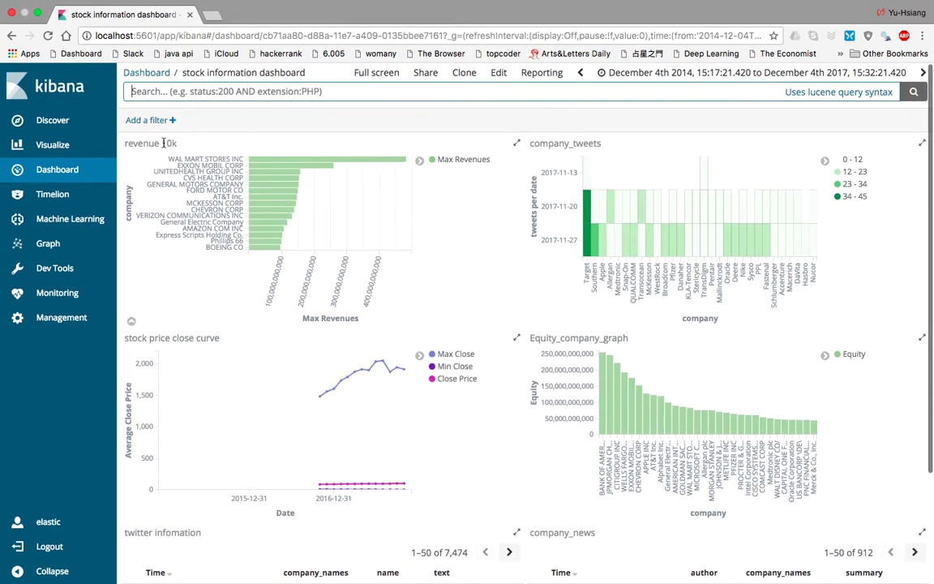
# Step: Scroll through the dashboard's revenue, tweet, close-price, equity and news panels, then return to the top
pyautogui.moveTo(341, 197)
pyautogui.moveTo(602, 252)
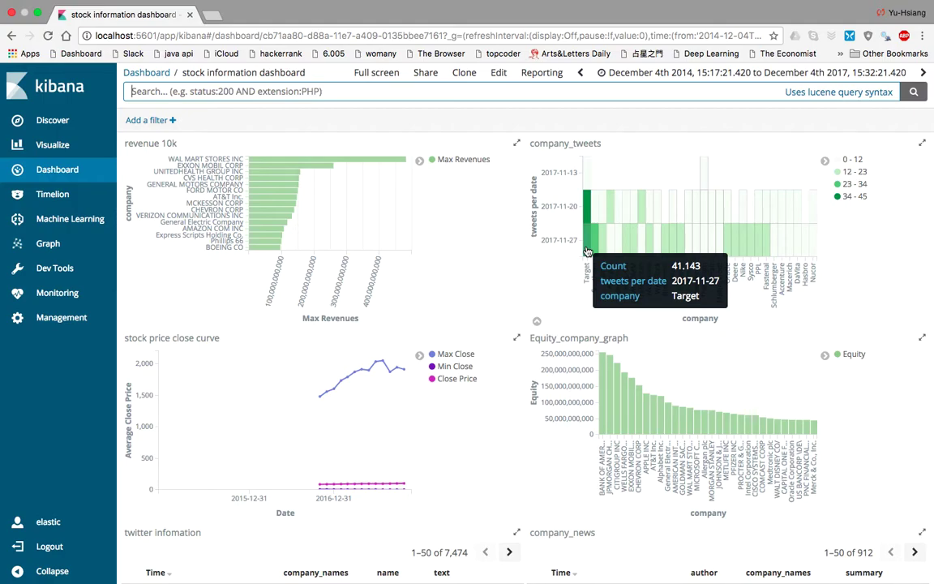
pyautogui.scroll(-3, 365, 317)
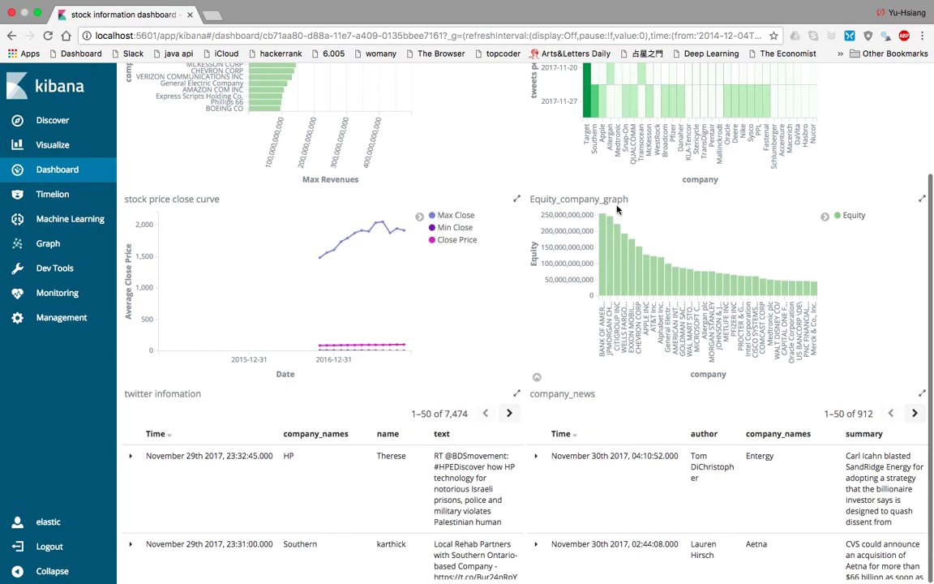
pyautogui.moveTo(655, 281)
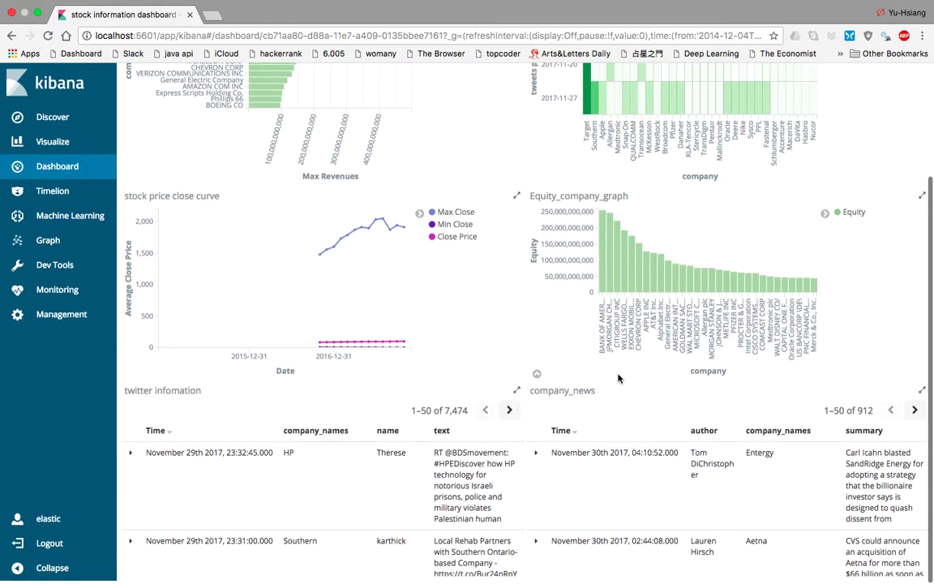
pyautogui.scroll(-1, 277, 505)
pyautogui.scroll(1, 276, 505)
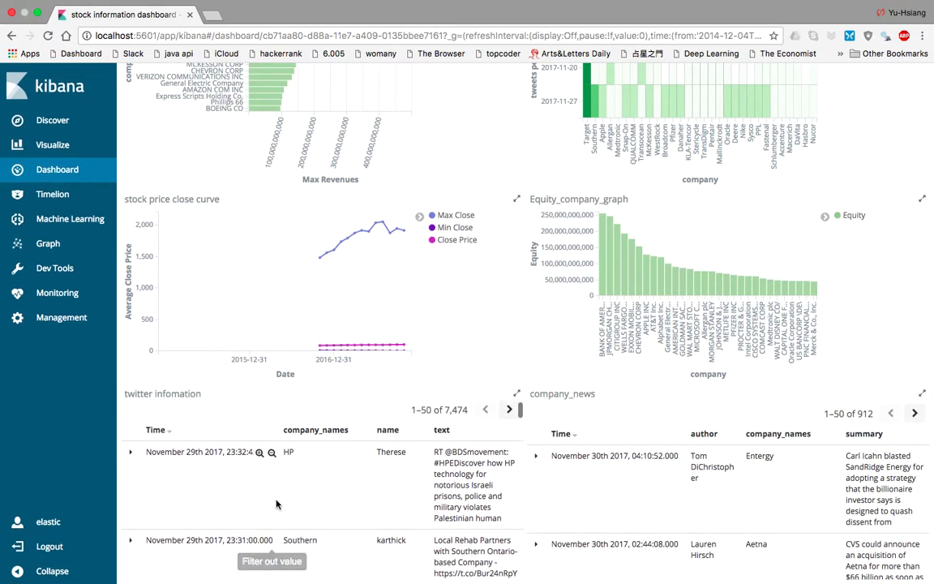
pyautogui.scroll(-2, 643, 519)
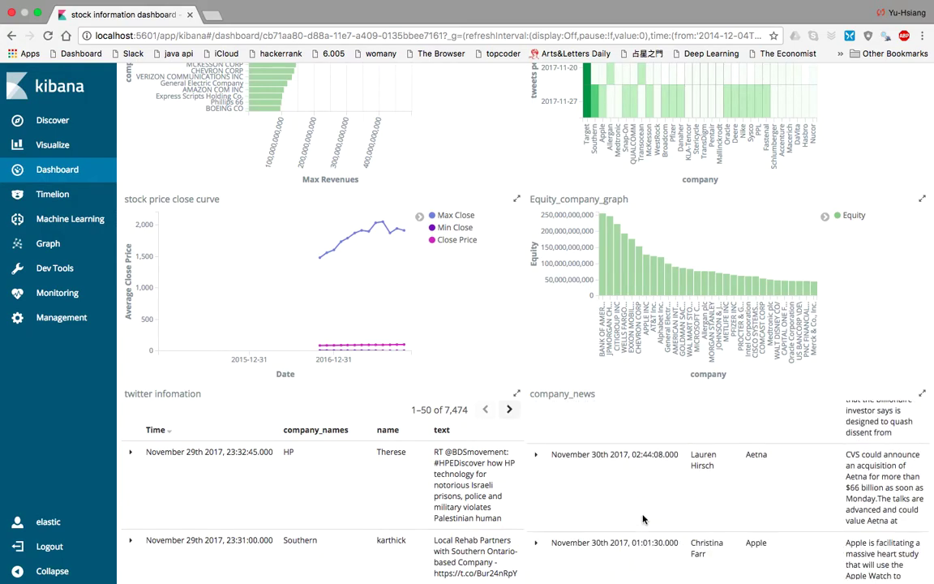
pyautogui.scroll(2, 689, 506)
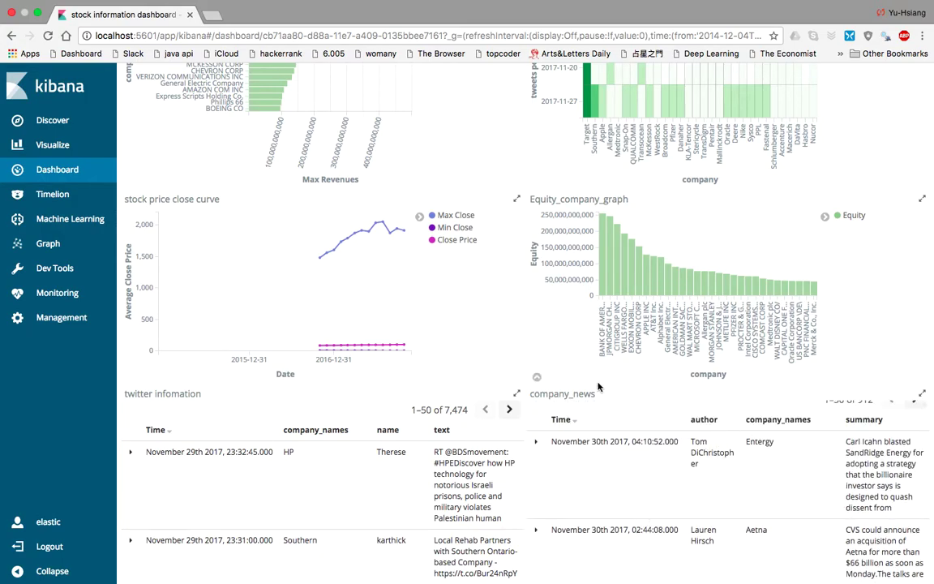
pyautogui.scroll(3, 598, 387)
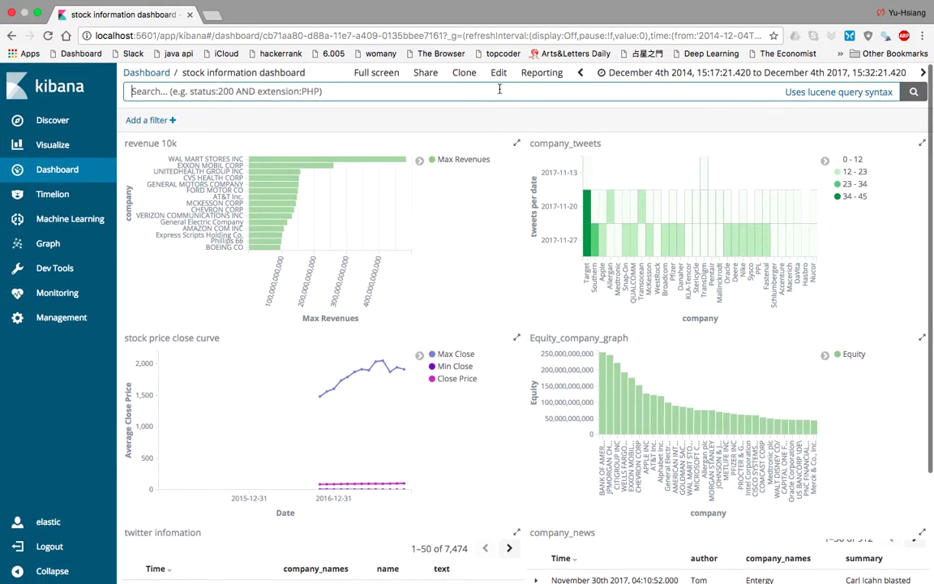
# Step: Apply the saved 'Apple Microsoft IBM' query to the stock information dashboard
pyautogui.write('App')
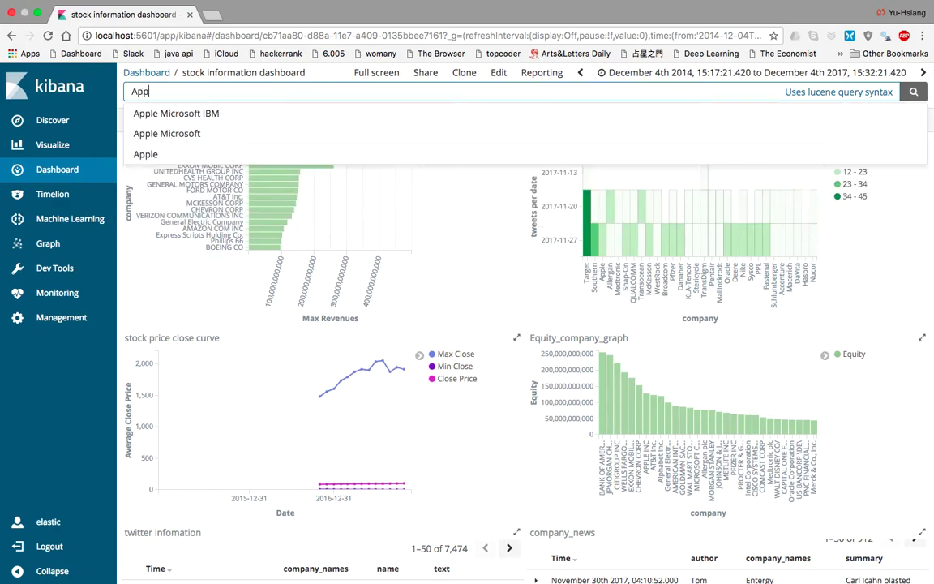
pyautogui.press('Down')
pyautogui.press('Return')
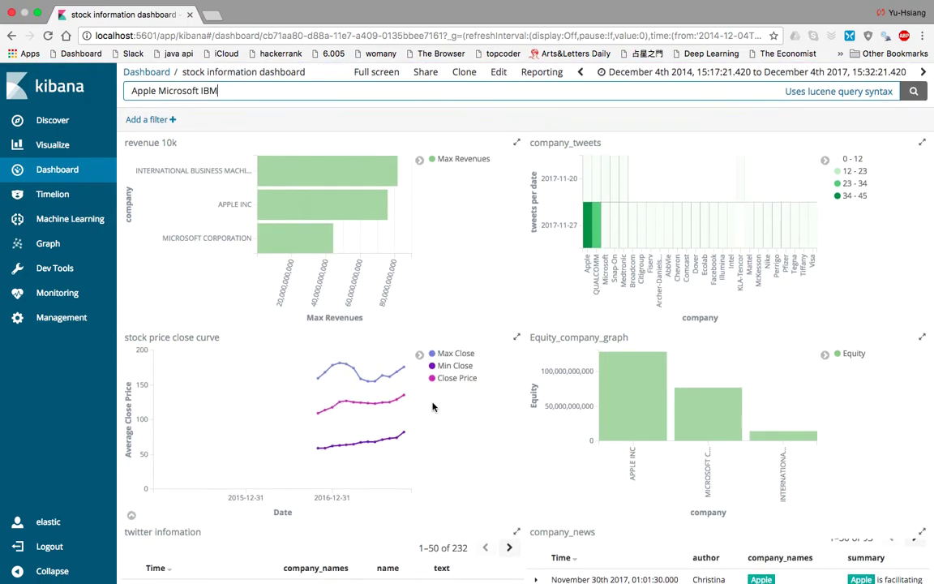
pyautogui.scroll(-3, 437, 406)
pyautogui.scroll(-1, 523, 420)
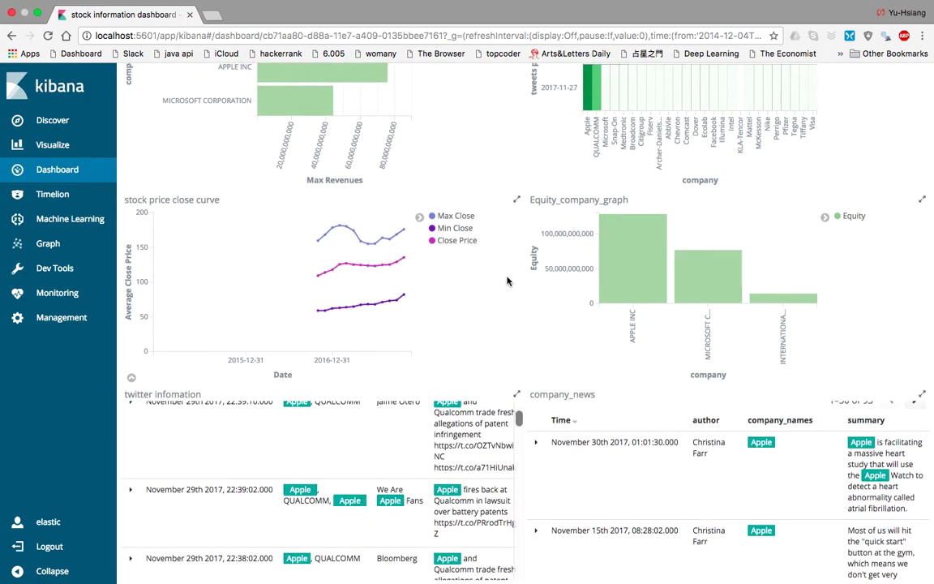
pyautogui.scroll(4, 325, 243)
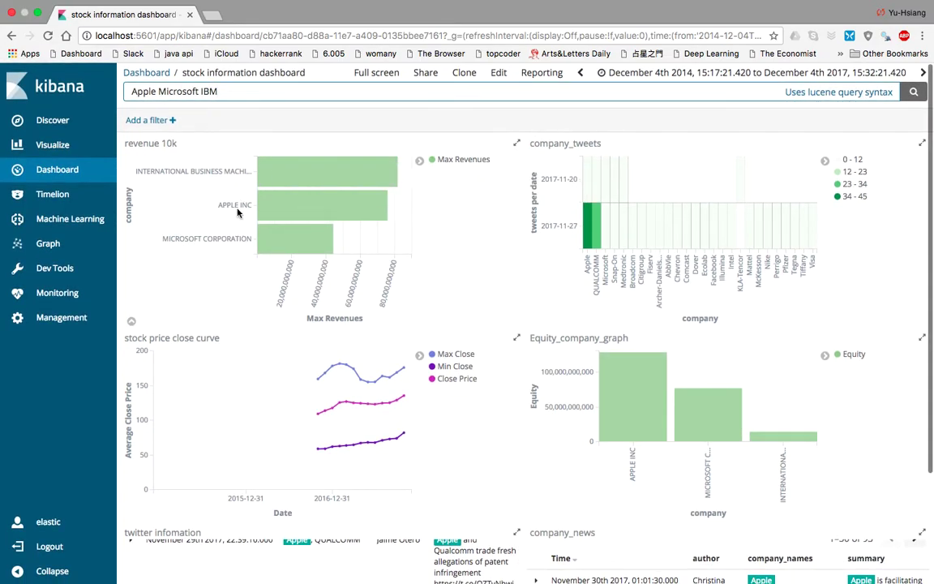
# Step: Review the filtered charts and tables, then go to the Graph app
pyautogui.moveTo(319, 211)
pyautogui.scroll(-3, 702, 276)
pyautogui.scroll(3, 702, 276)
pyautogui.moveTo(594, 235)
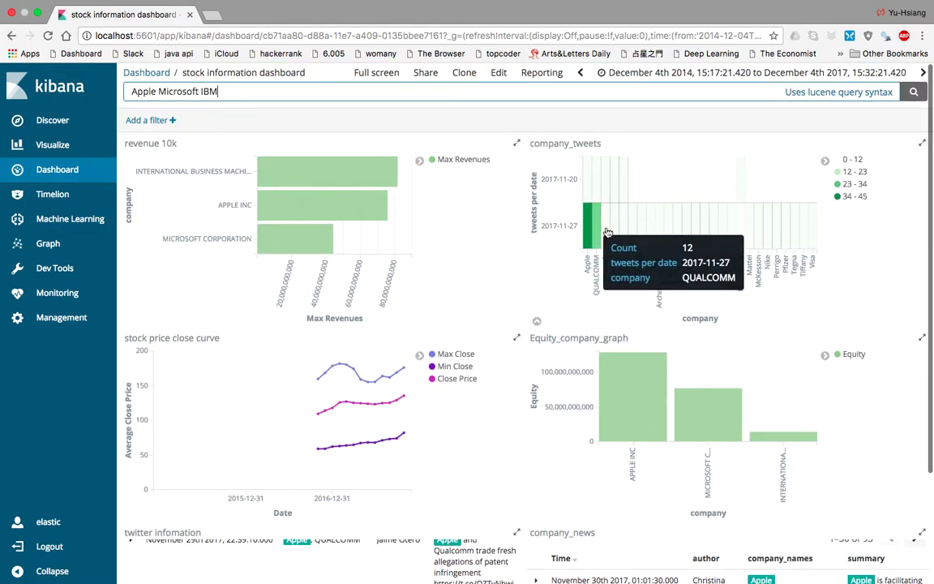
pyautogui.scroll(-3, 486, 454)
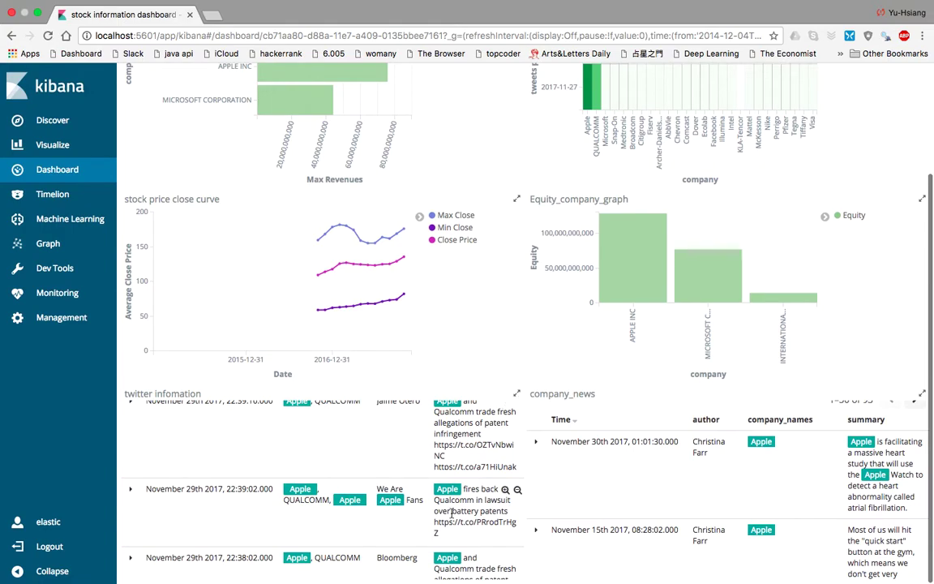
pyautogui.scroll(3, 417, 394)
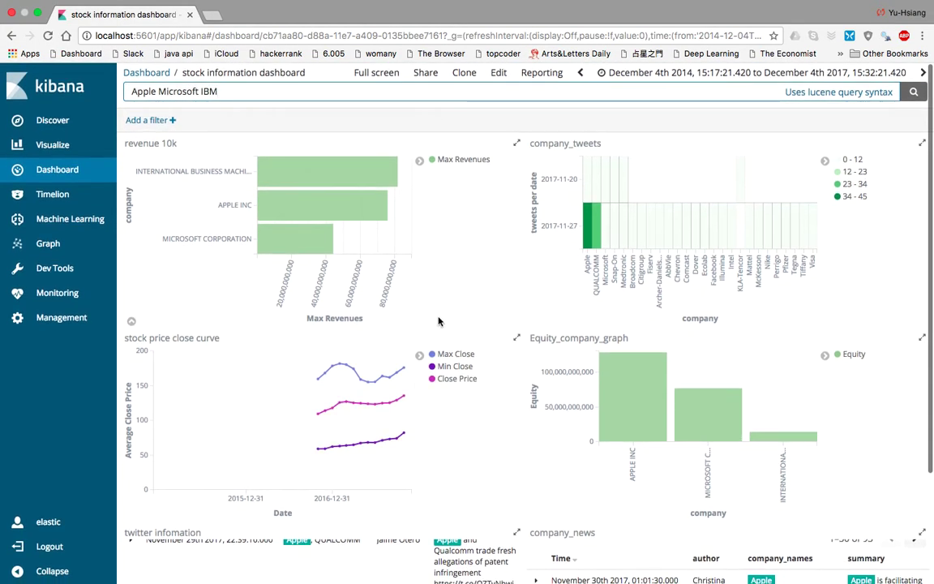
pyautogui.click(73, 244)
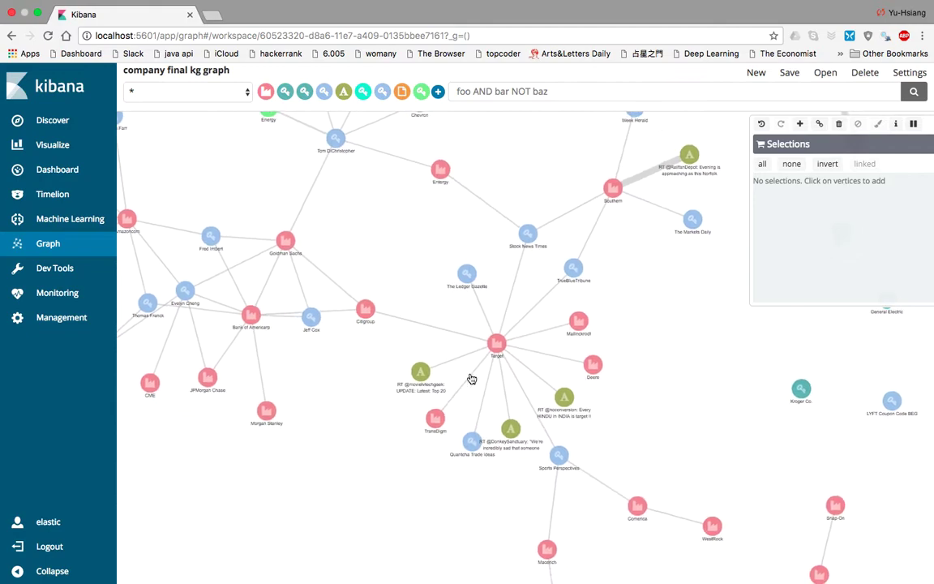
# Step: Pan the company graph and select the Goldman Sachs company vertex
pyautogui.scroll(3, 358, 375)
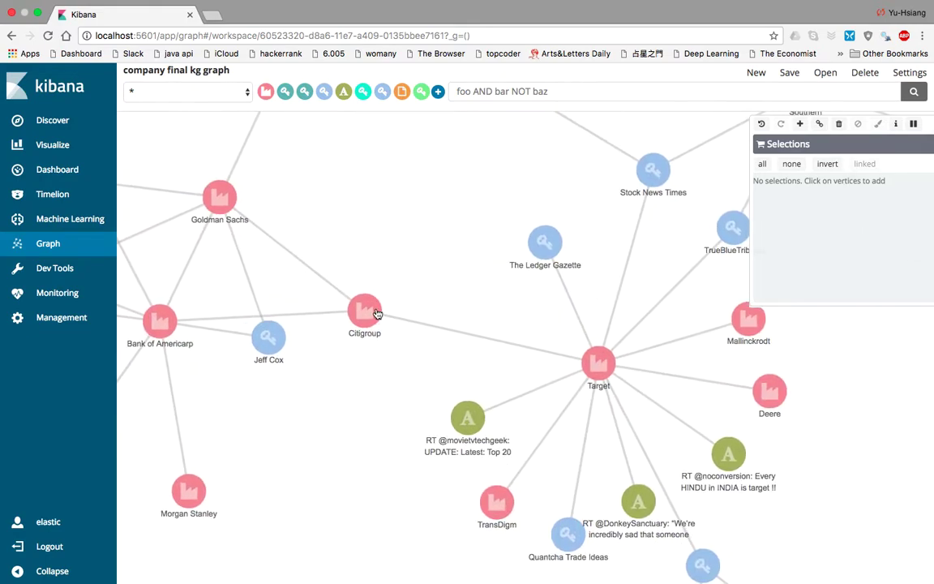
pyautogui.click(370, 314)
pyautogui.moveTo(361, 402); pyautogui.dragTo(434, 434)
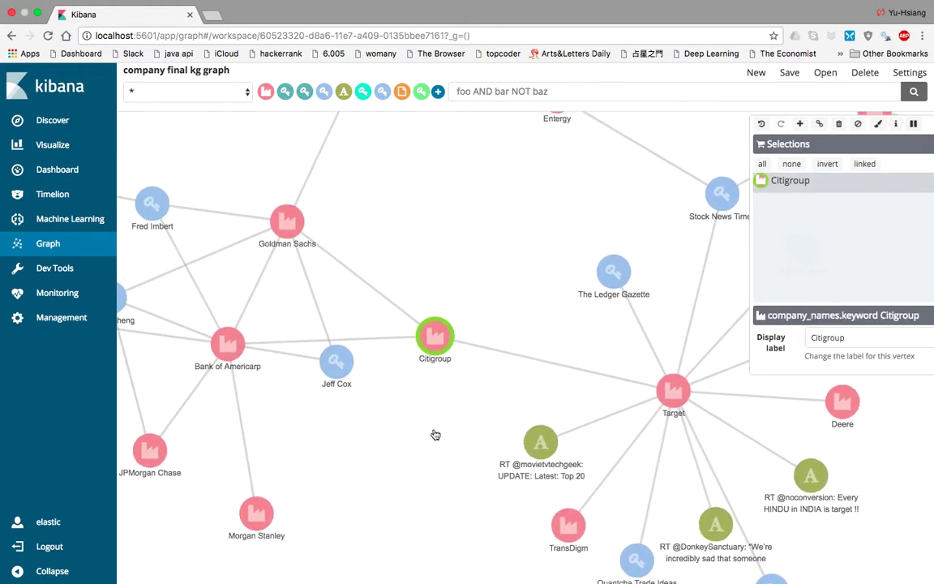
pyautogui.moveTo(397, 237); pyautogui.dragTo(463, 274)
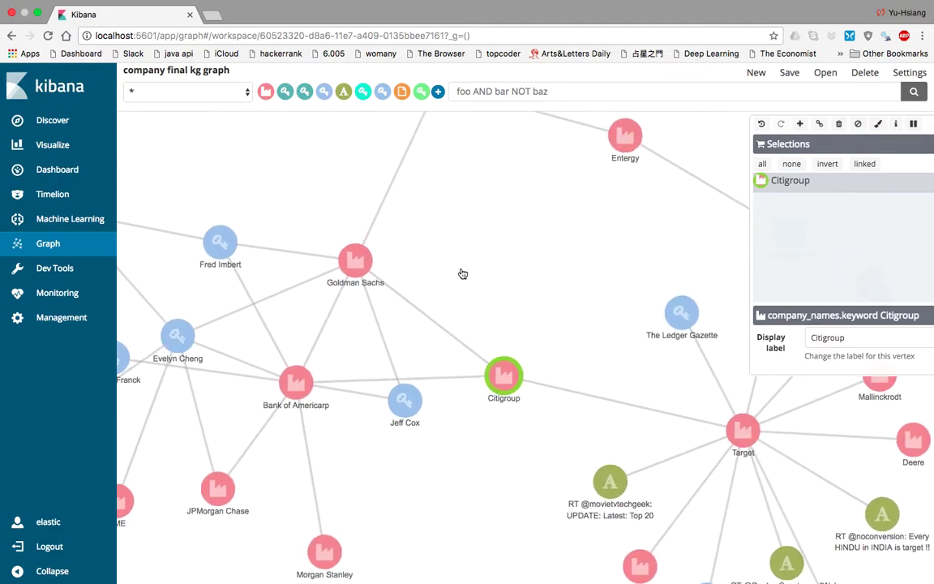
pyautogui.click(358, 260)
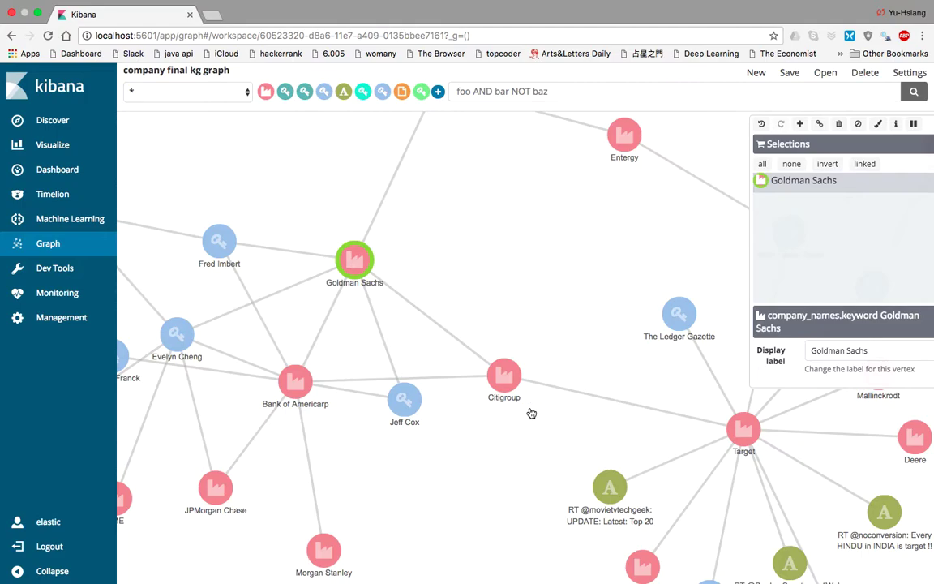
# Step: Show the Goldman Sachs–Citigroup link summary, then pan the graph to bring Target near the centre
pyautogui.scroll(2, 446, 333)
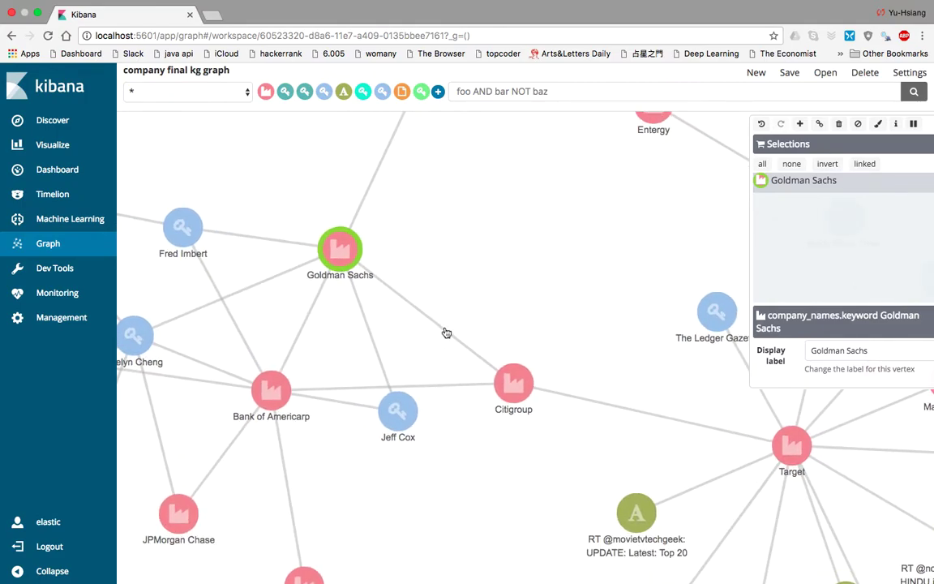
pyautogui.click(446, 335)
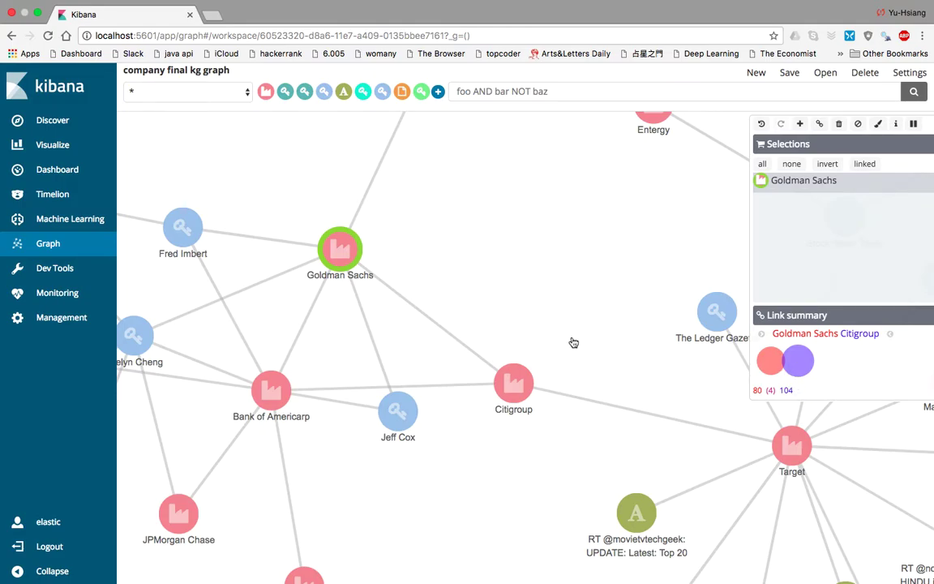
pyautogui.scroll(-5, 574, 342)
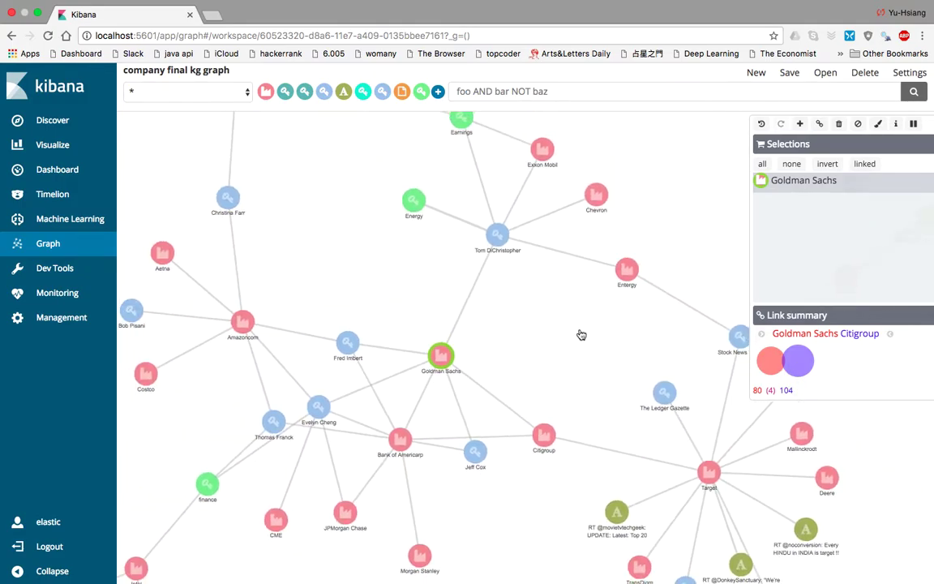
pyautogui.scroll(-5, 581, 334)
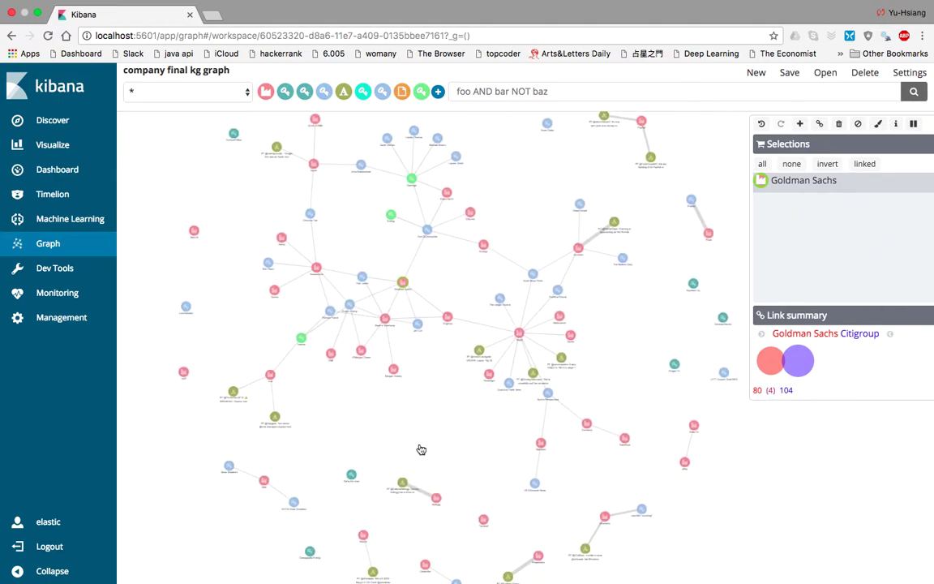
pyautogui.scroll(10, 392, 382)
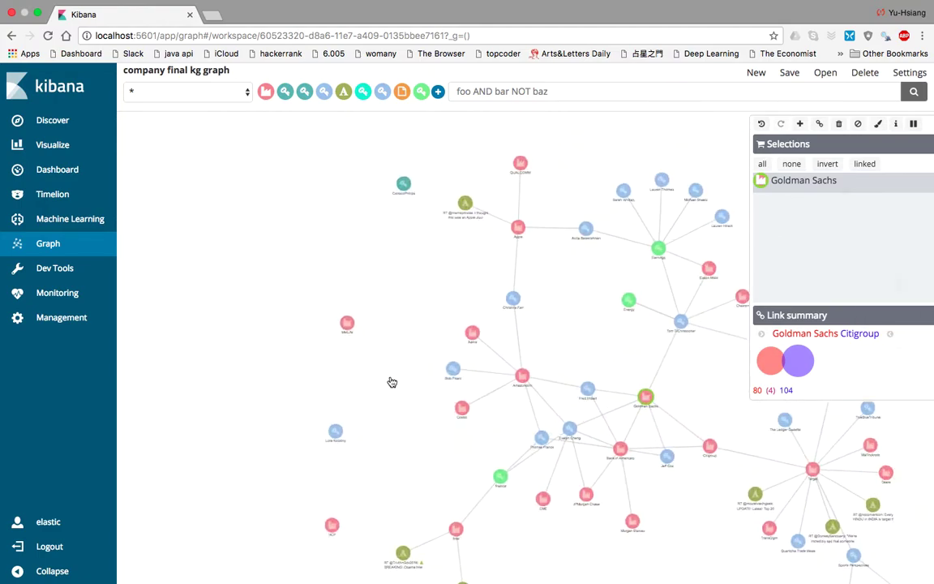
pyautogui.moveTo(330, 370); pyautogui.dragTo(301, 202)
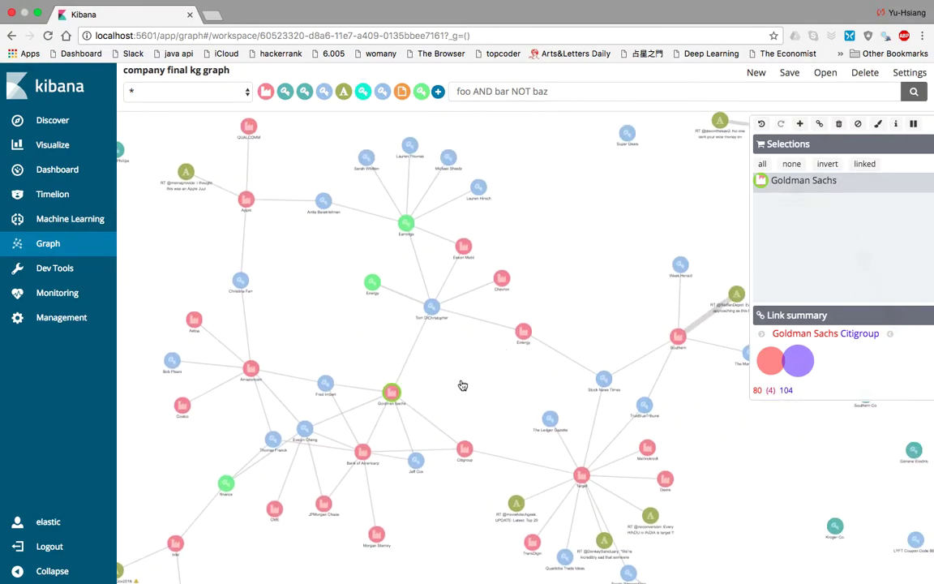
pyautogui.moveTo(462, 385); pyautogui.dragTo(438, 315)
# Step: Select Target, view its TrueBlueTribune link summary, and expand Target with more connected vertices
pyautogui.click(556, 395)
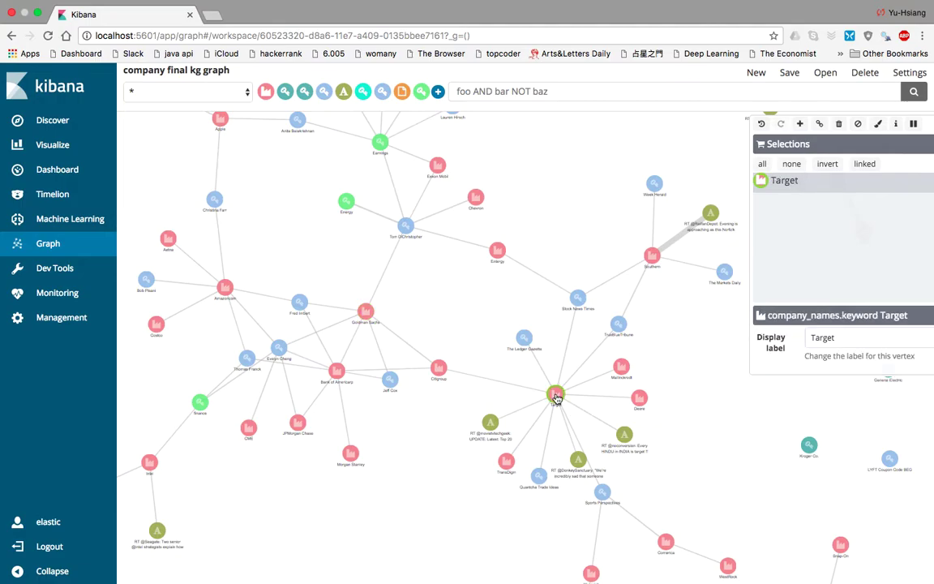
pyautogui.scroll(2, 532, 370)
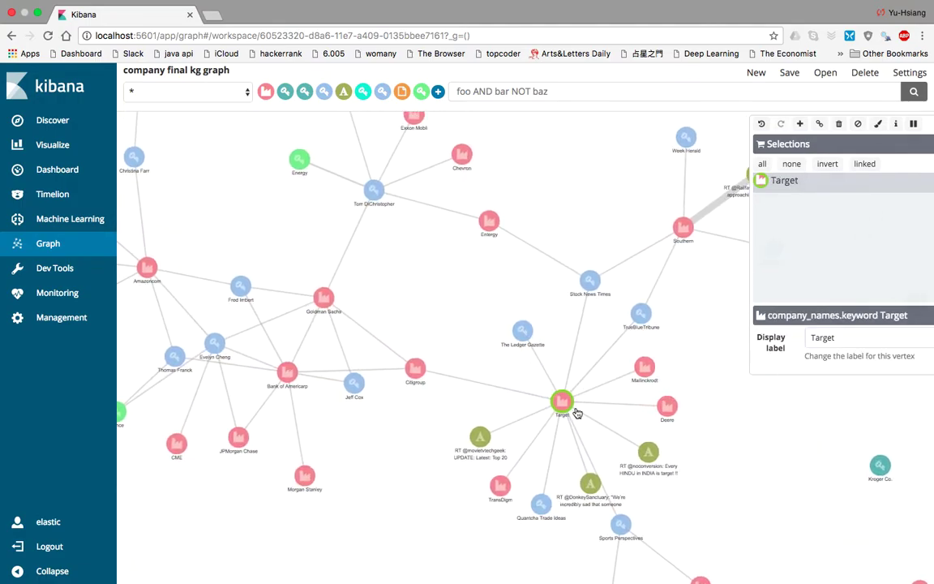
pyautogui.click(567, 371)
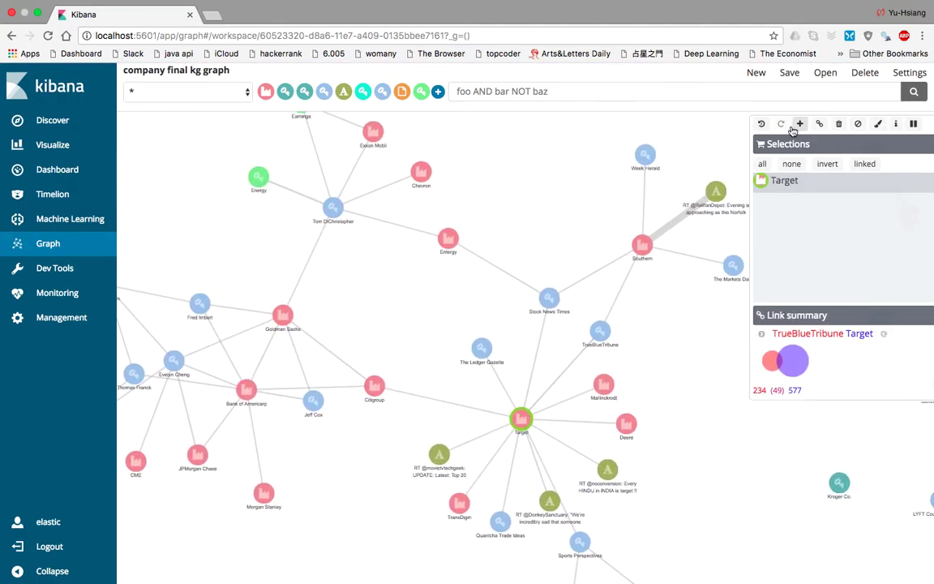
pyautogui.click(798, 124)
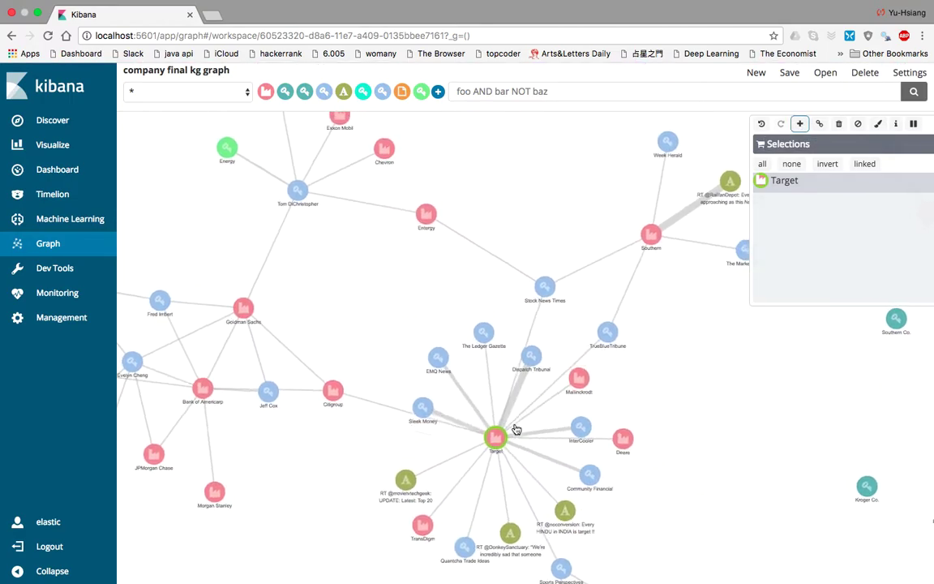
# Step: Centre Target in the view and select every vertex linked to it
pyautogui.scroll(2, 590, 409)
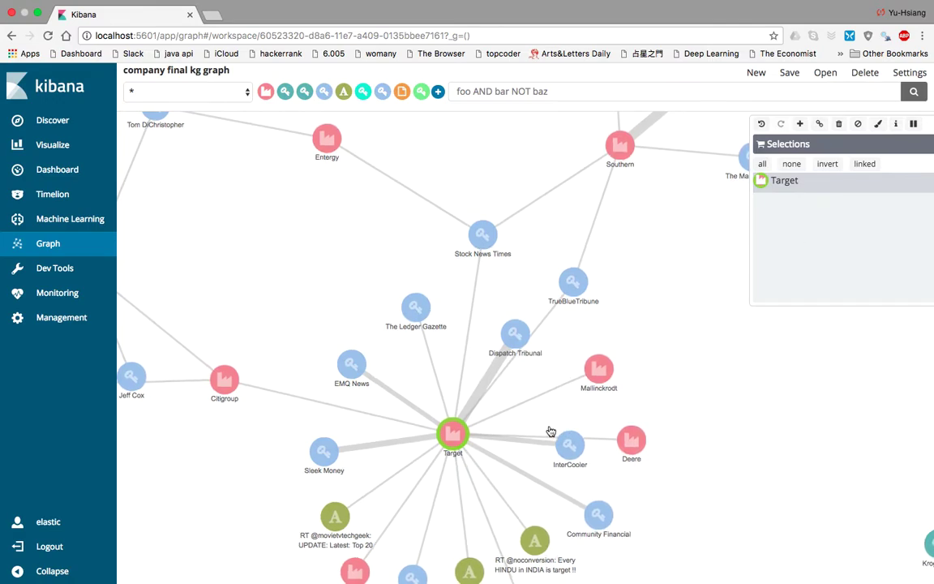
pyautogui.moveTo(538, 490); pyautogui.dragTo(512, 432)
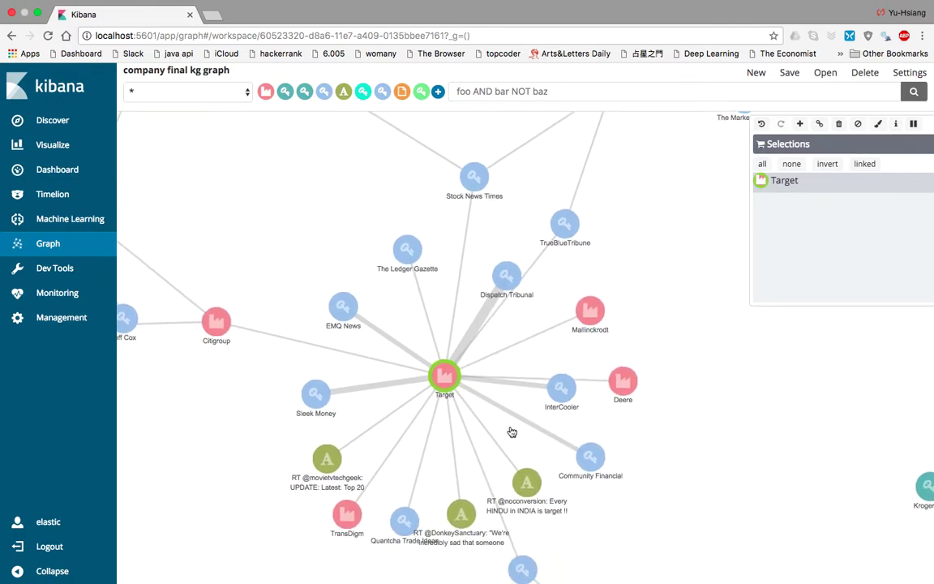
pyautogui.click(866, 166)
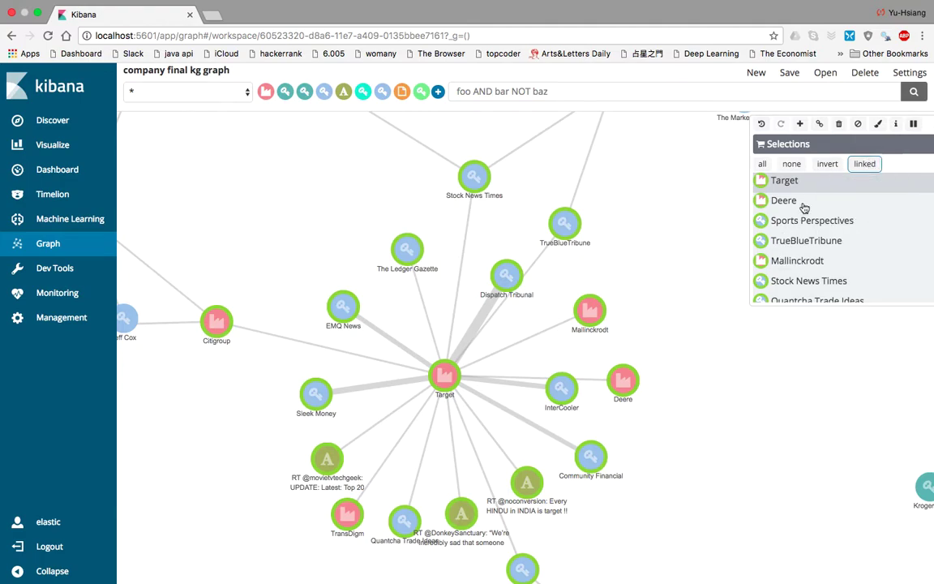
pyautogui.scroll(-4, 808, 259)
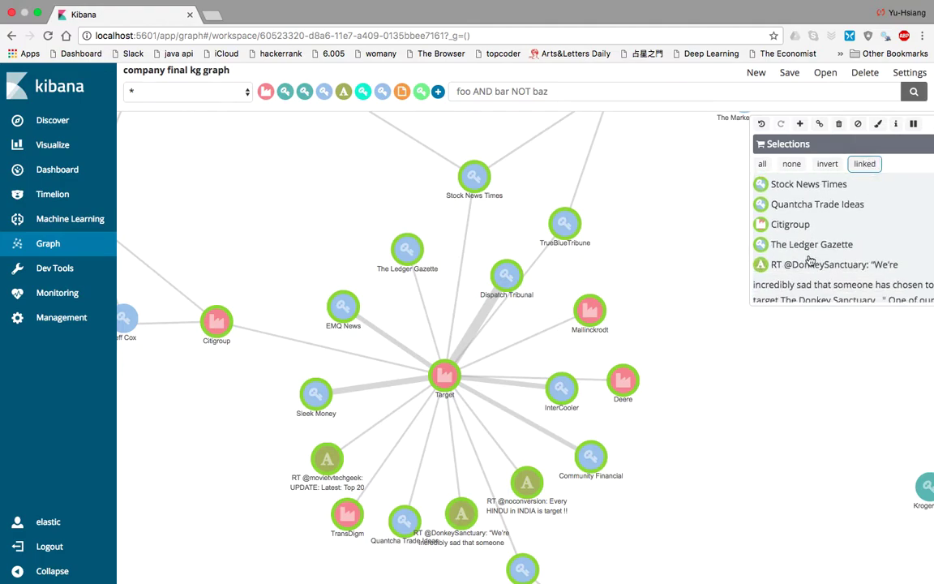
pyautogui.scroll(4, 809, 260)
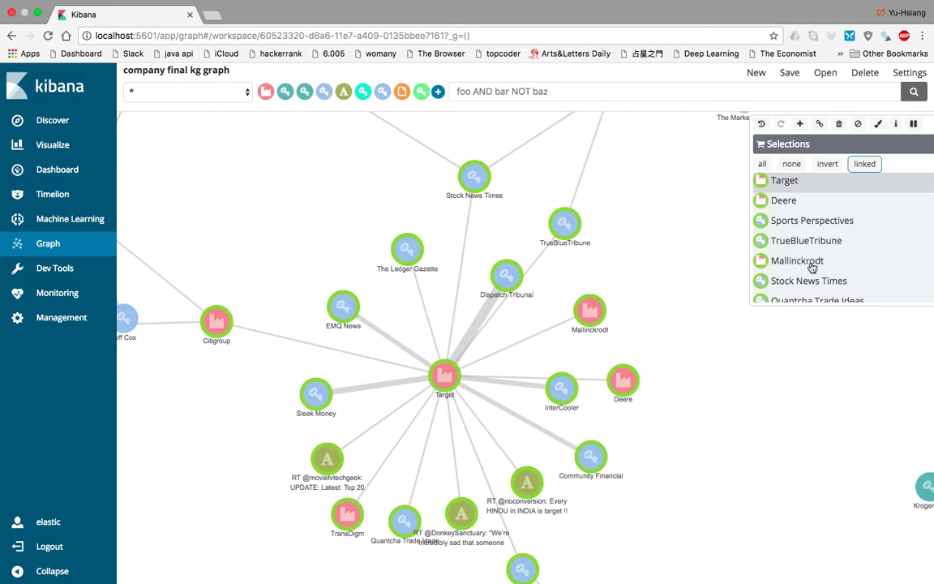
pyautogui.scroll(-5, 661, 388)
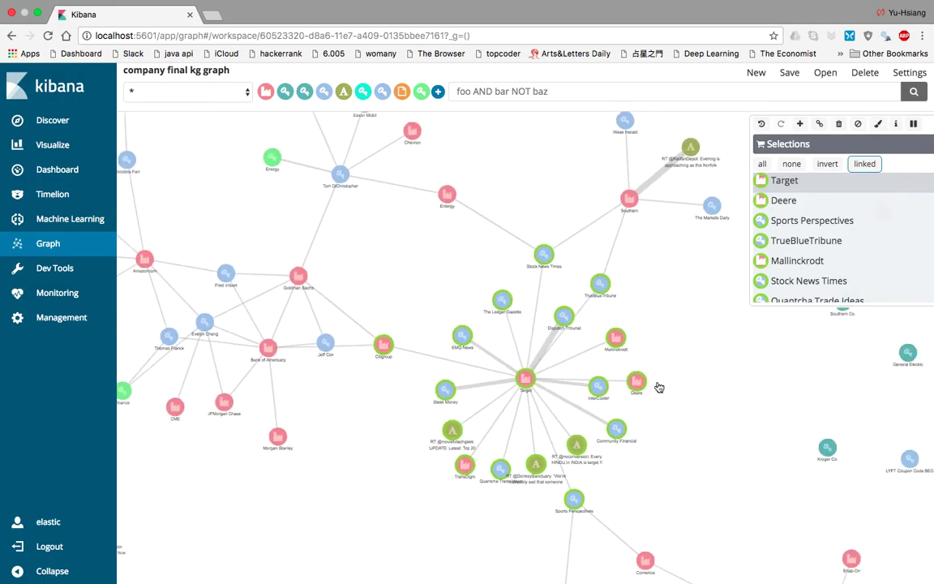
pyautogui.click(529, 91)
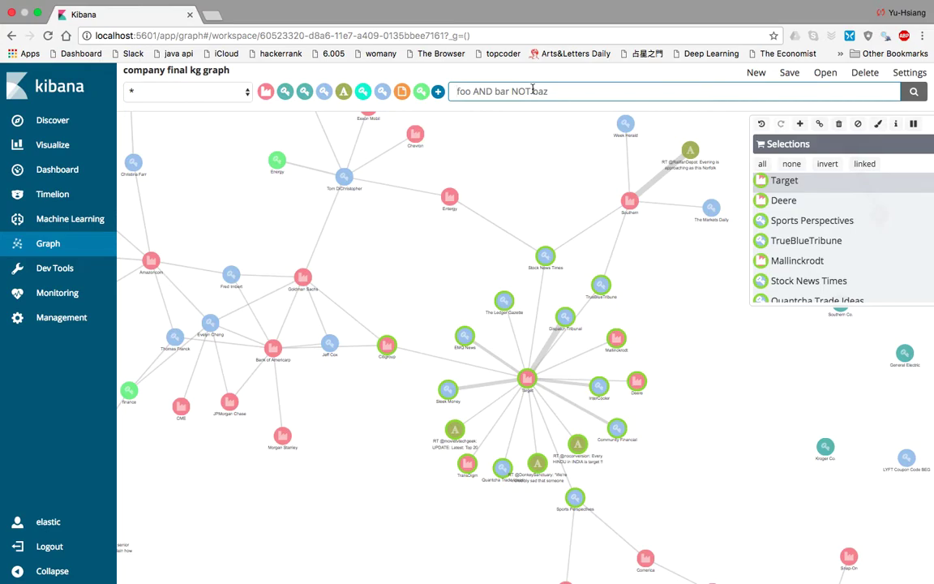
# Step: Run the company_names.keyword:Target query and view the Dispatch Tribunal–Allergan link summary
pyautogui.write('company_names.keyword:Target')
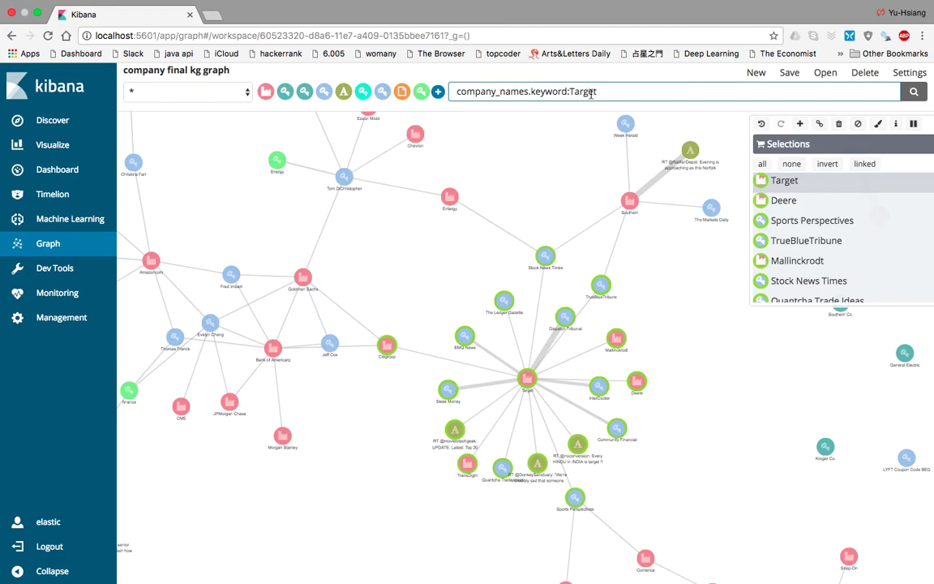
pyautogui.click(915, 92)
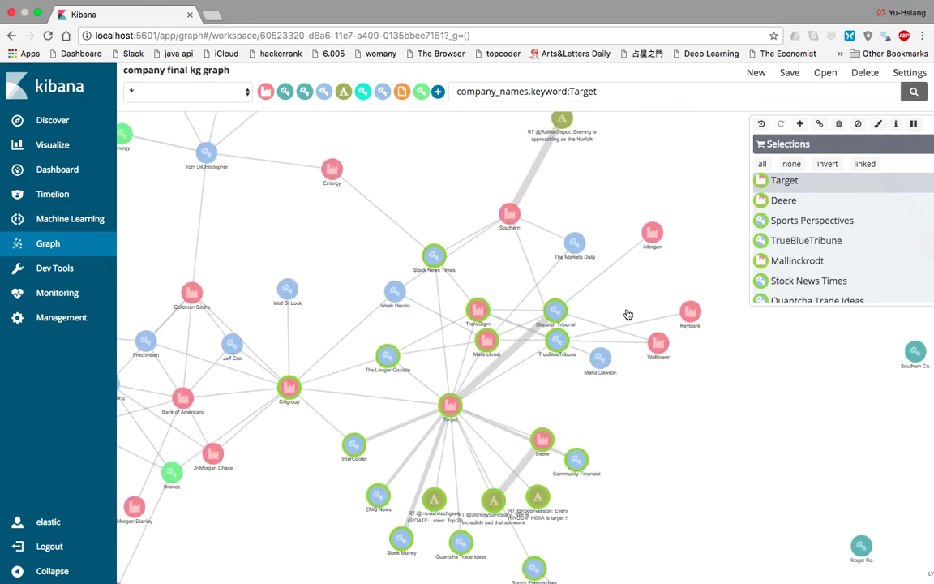
pyautogui.scroll(3, 636, 284)
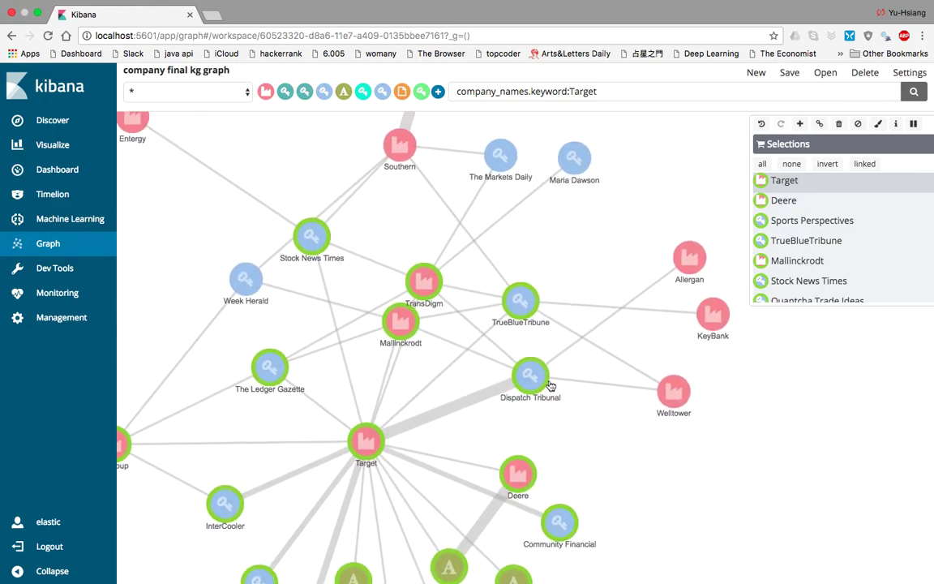
pyautogui.click(600, 330)
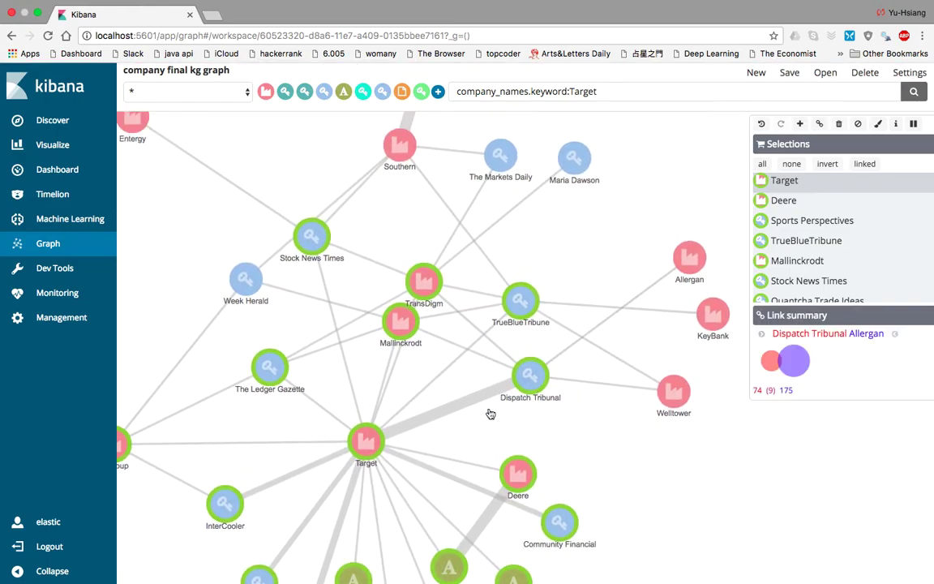